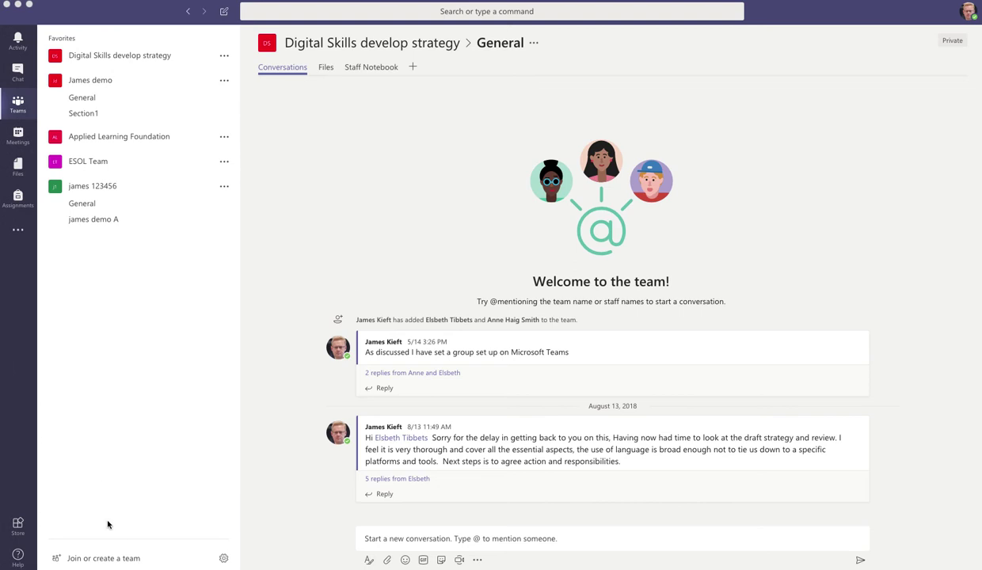
- Start creating a new team from the Join or create a team page
left_click(81, 559)
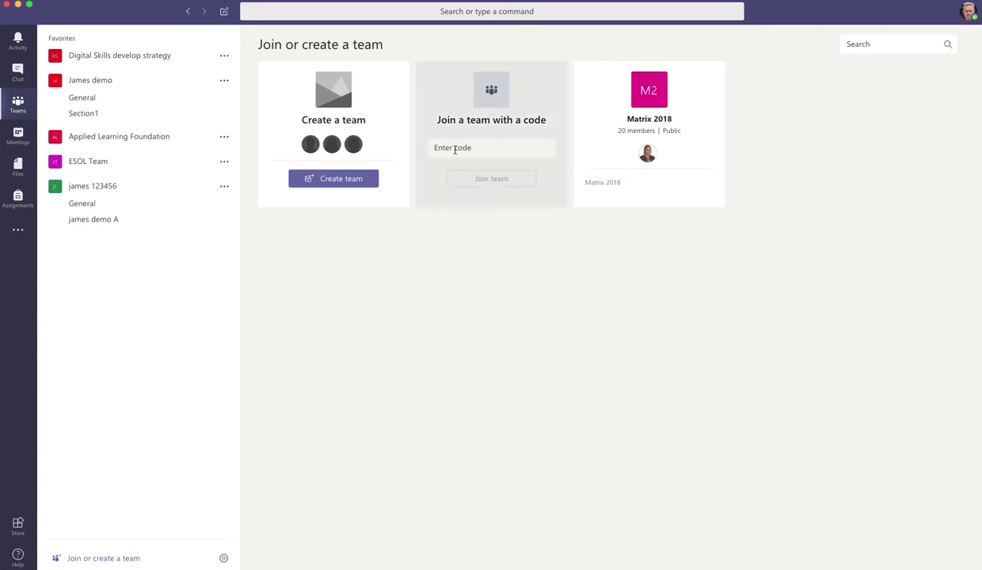
left_click(324, 182)
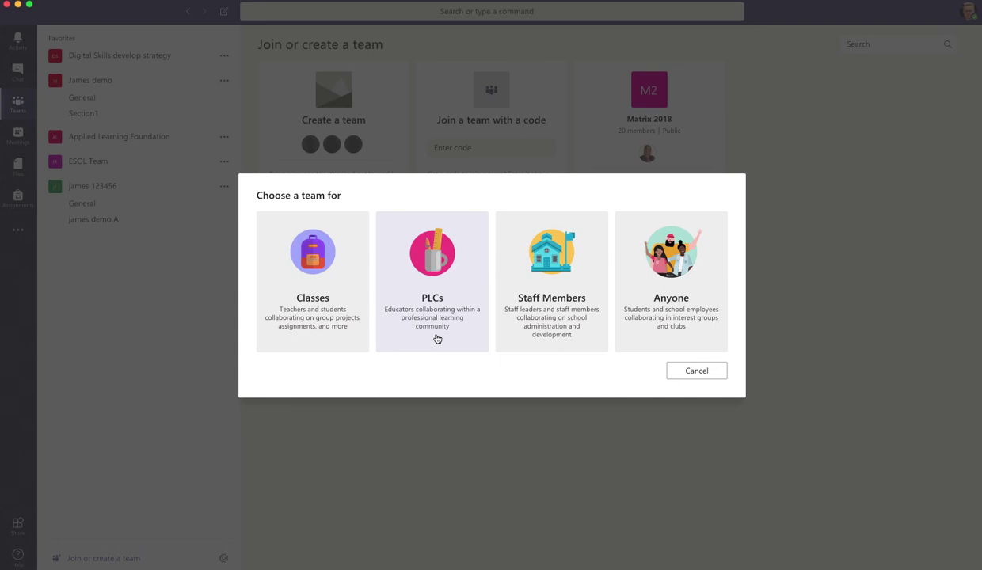
- Create a private Staff Members team named 'JAmes Demo of Mac Os App'
left_click(549, 311)
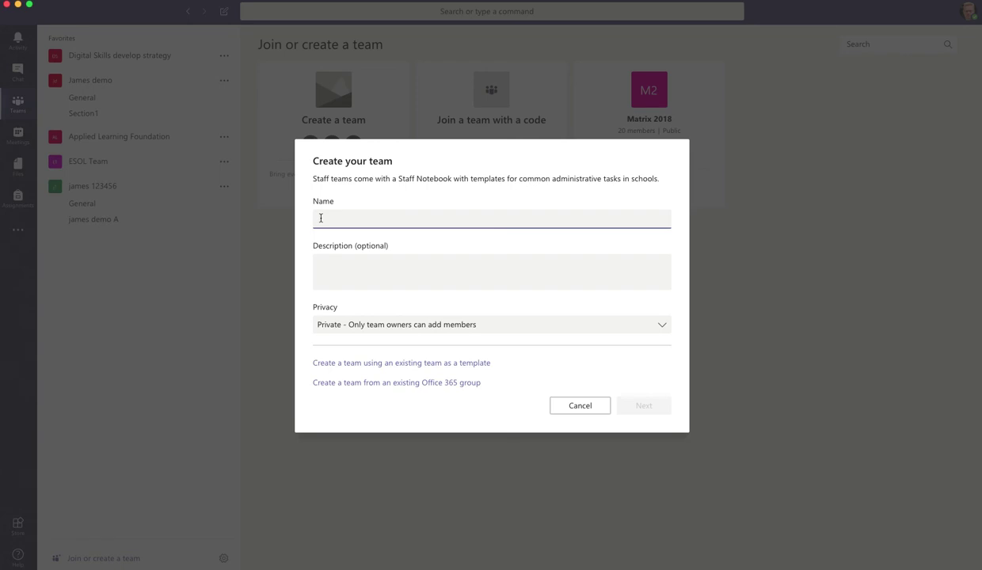
type("JAmes Demo of Ma")
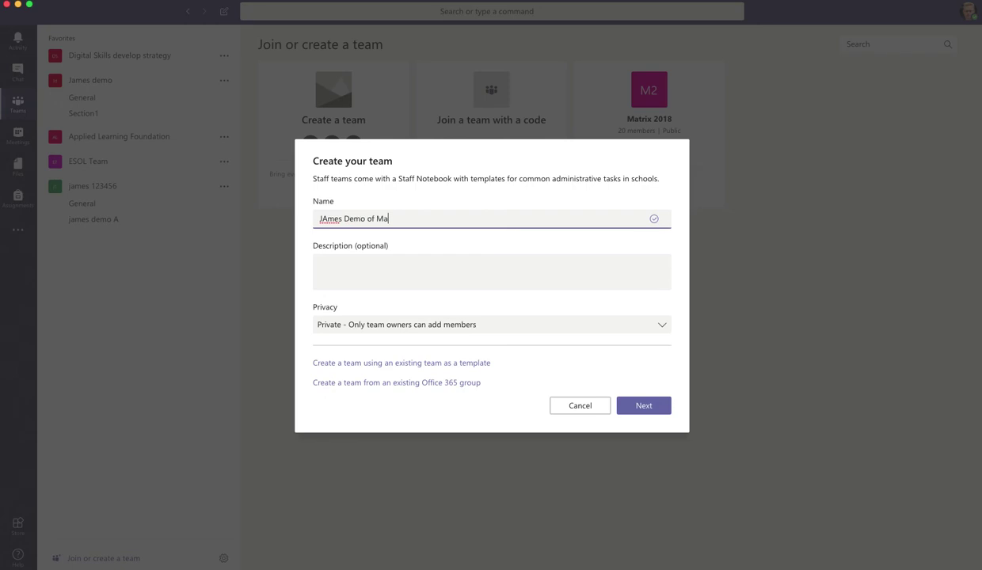
type("c Os App")
left_click(664, 327)
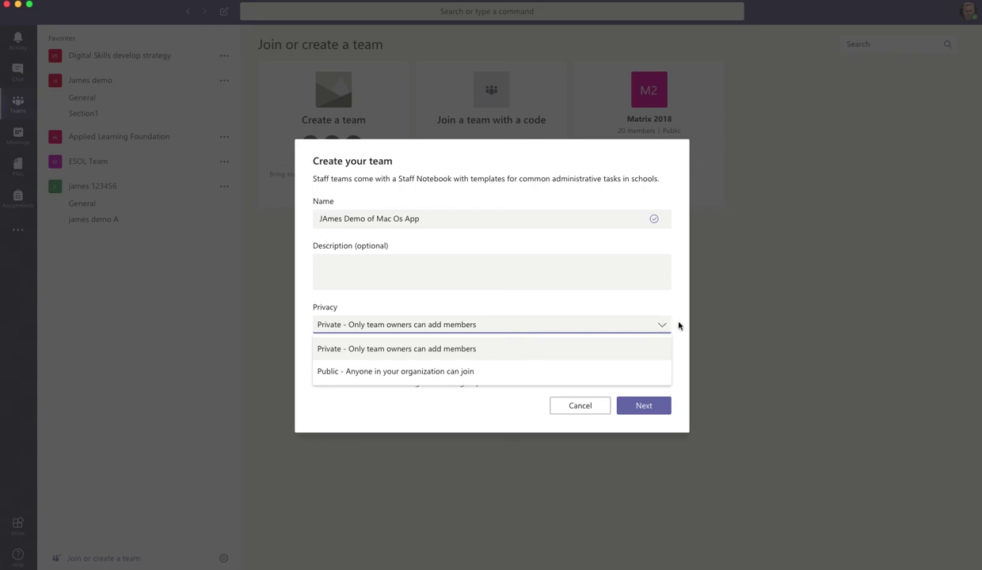
left_click(670, 325)
left_click(648, 406)
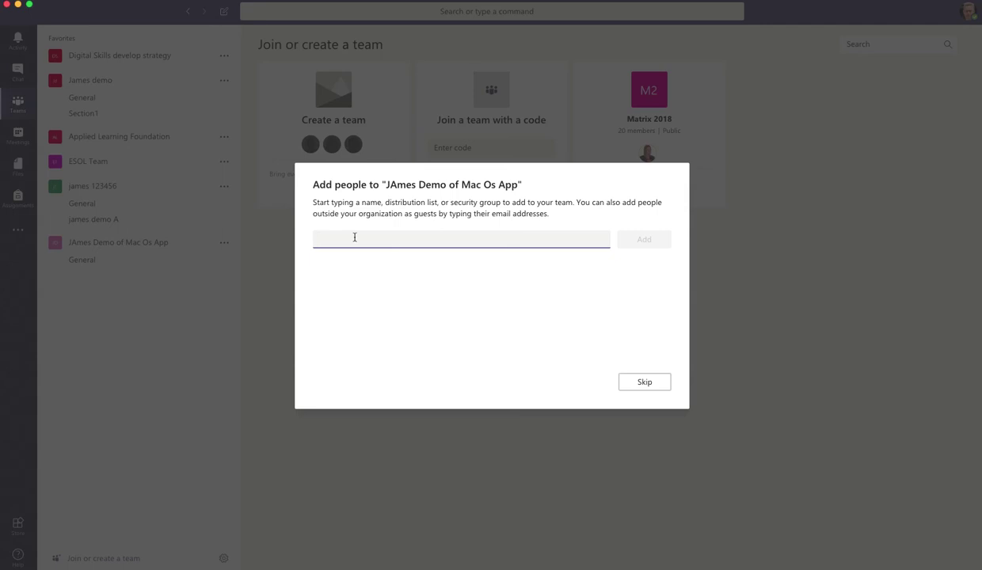
- Clear the partly typed member name and skip adding people to the team
type("Ma")
key("BackSpace")
key("BackSpace")
left_click(654, 385)
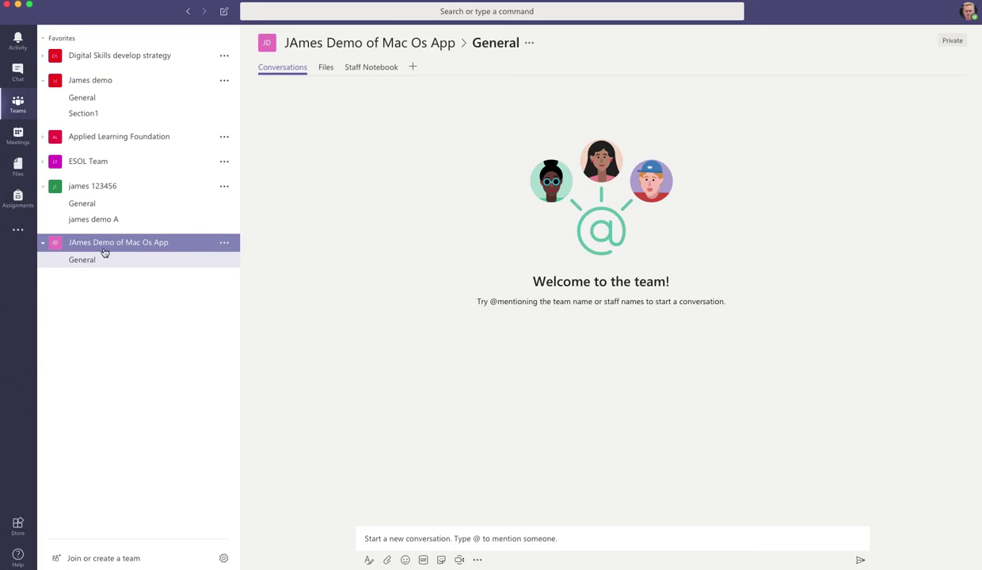
- Add a channel named 'Project A' to the JAmes Demo of Mac Os App team
left_click(226, 246)
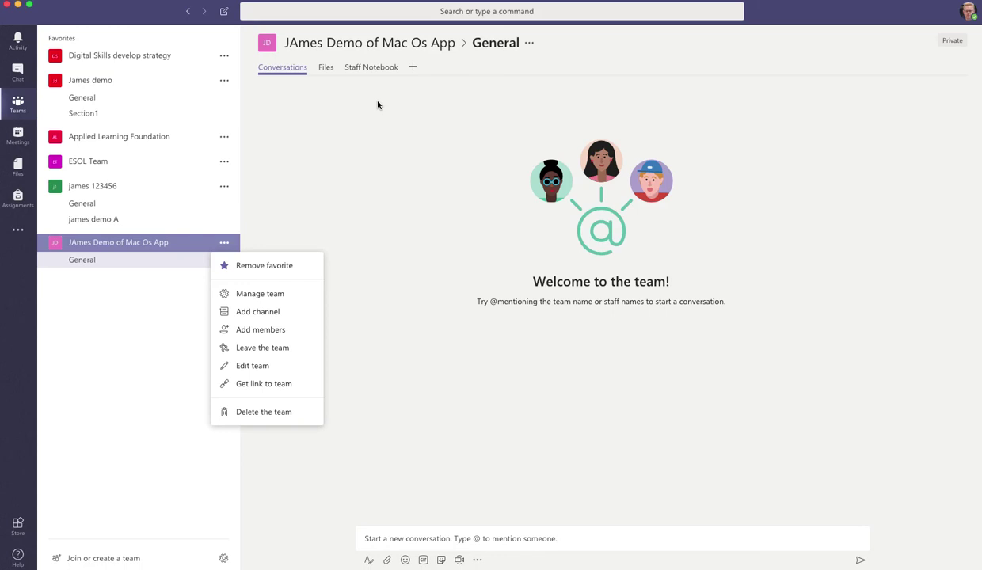
left_click(256, 312)
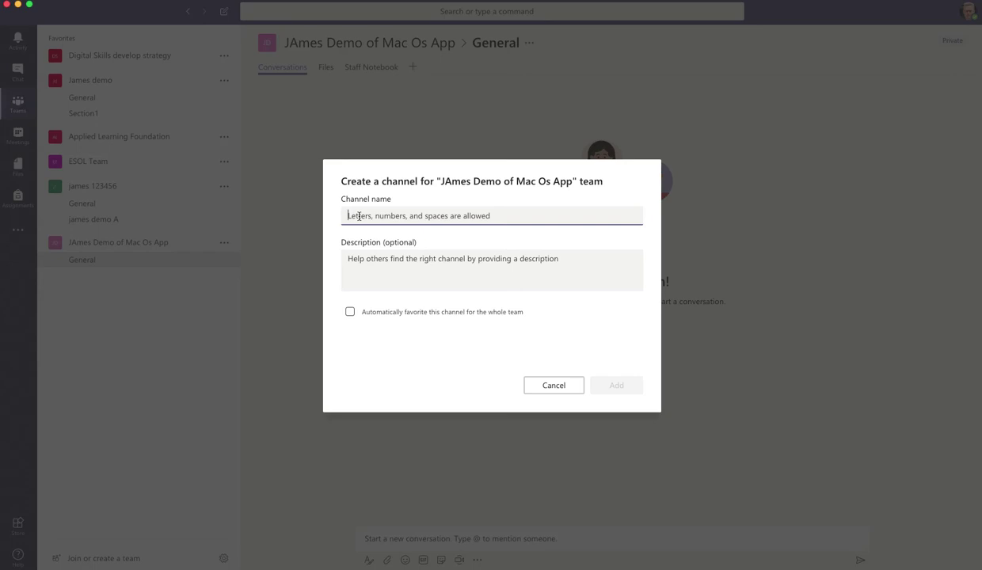
type("Projec")
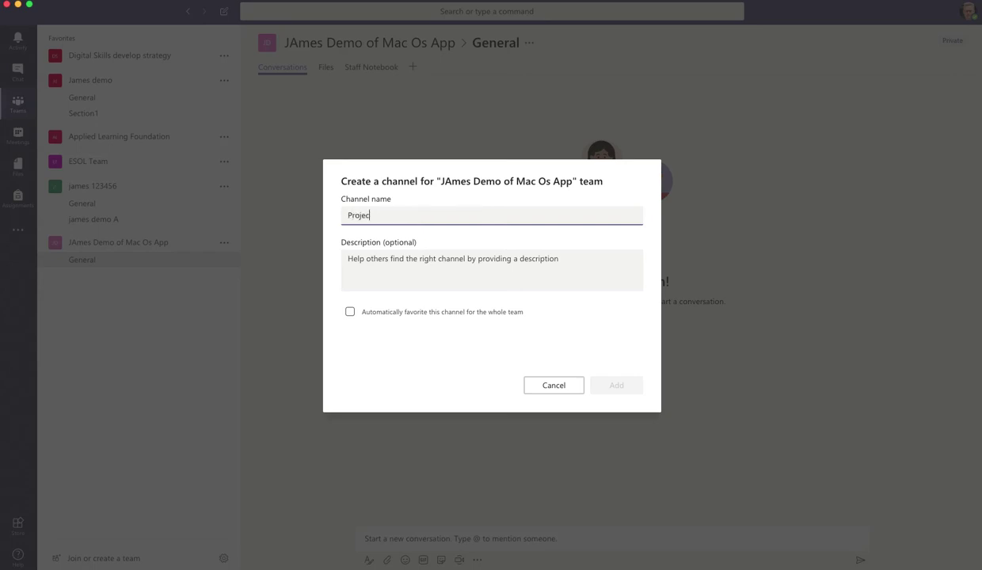
type("ts ")
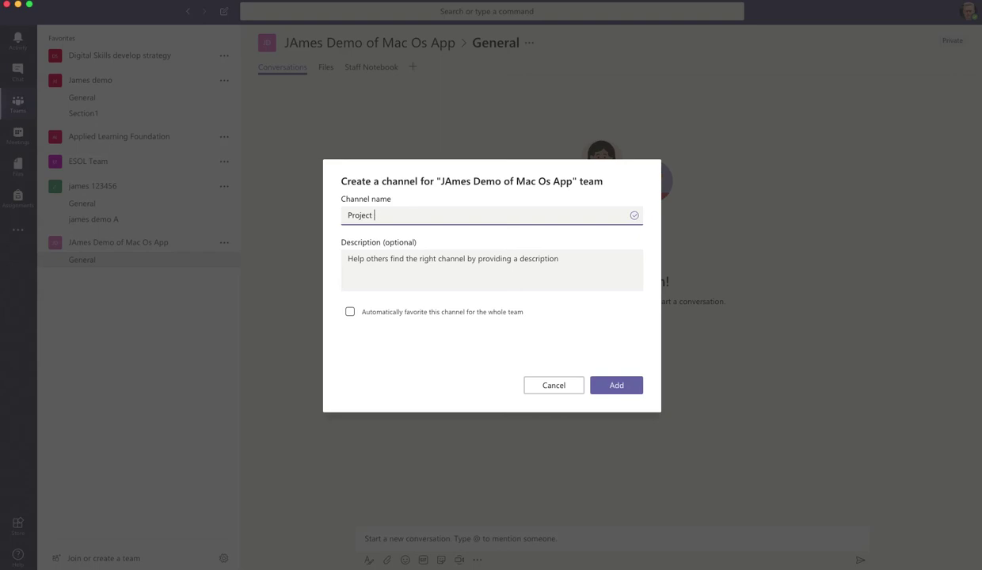
type("A")
left_click(610, 387)
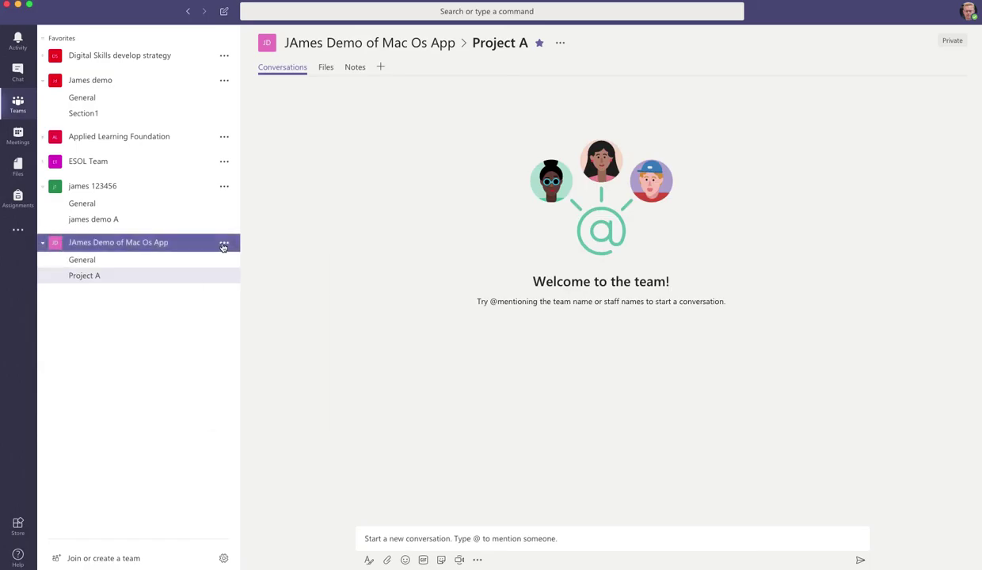
left_click(223, 246)
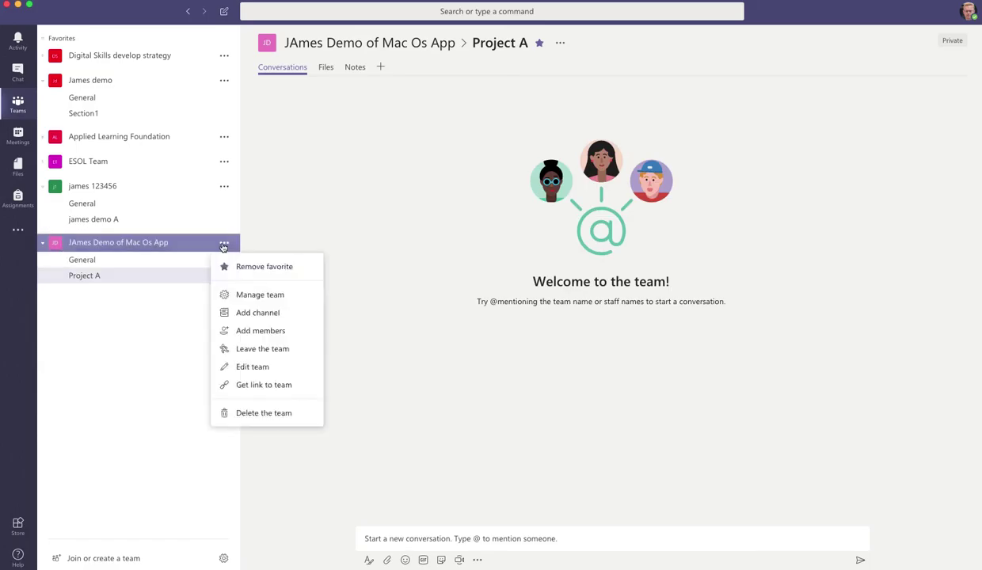
- Add a second channel named 'Project b' to the same team
left_click(252, 313)
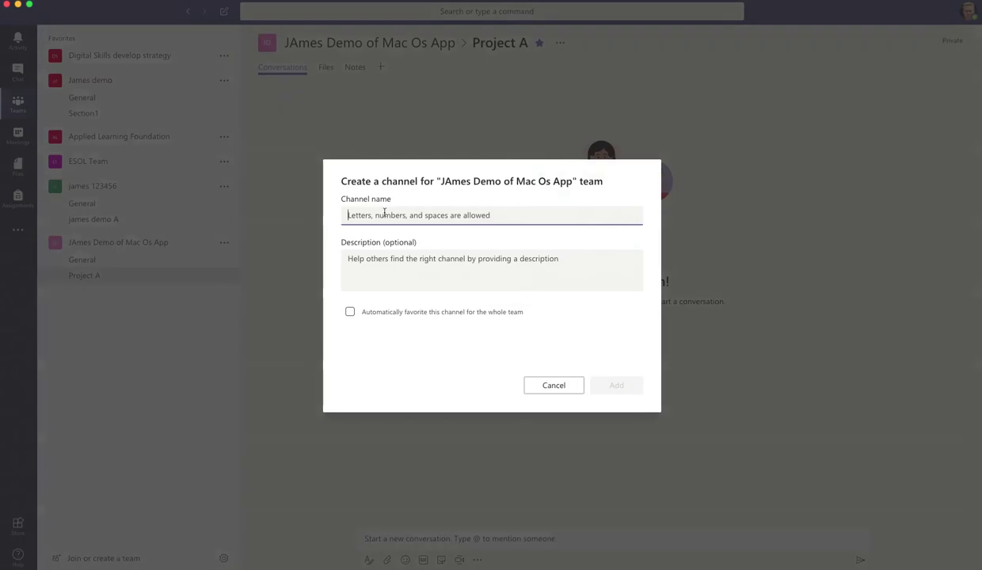
type("Project b")
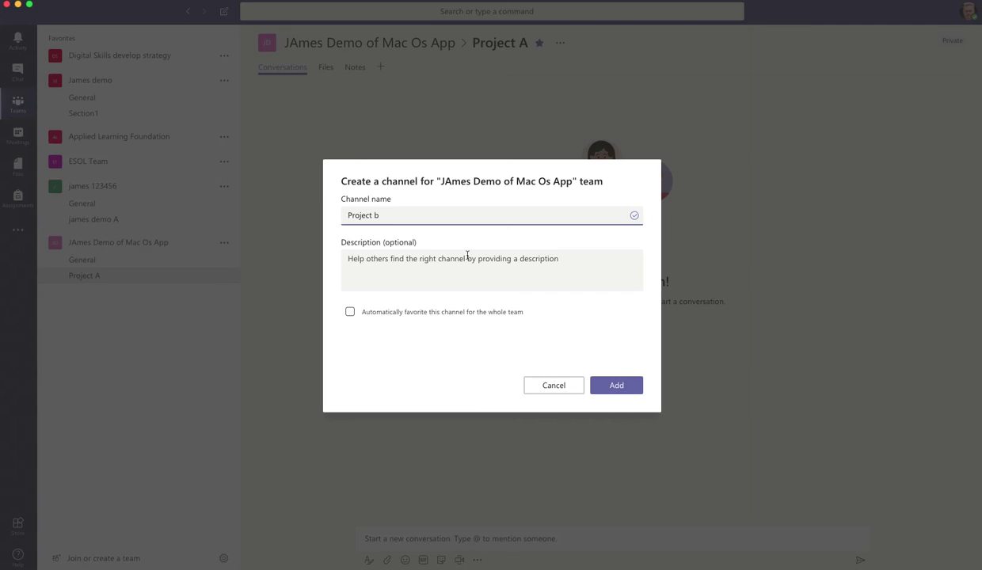
left_click(626, 385)
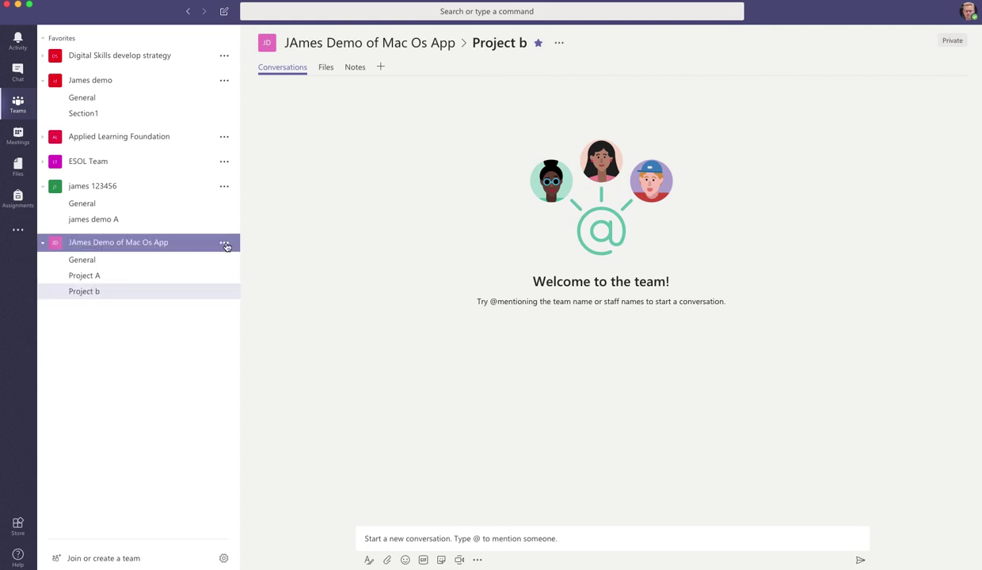
- In the Project A channel, add a Planner tab named 'Project A'
left_click(99, 279)
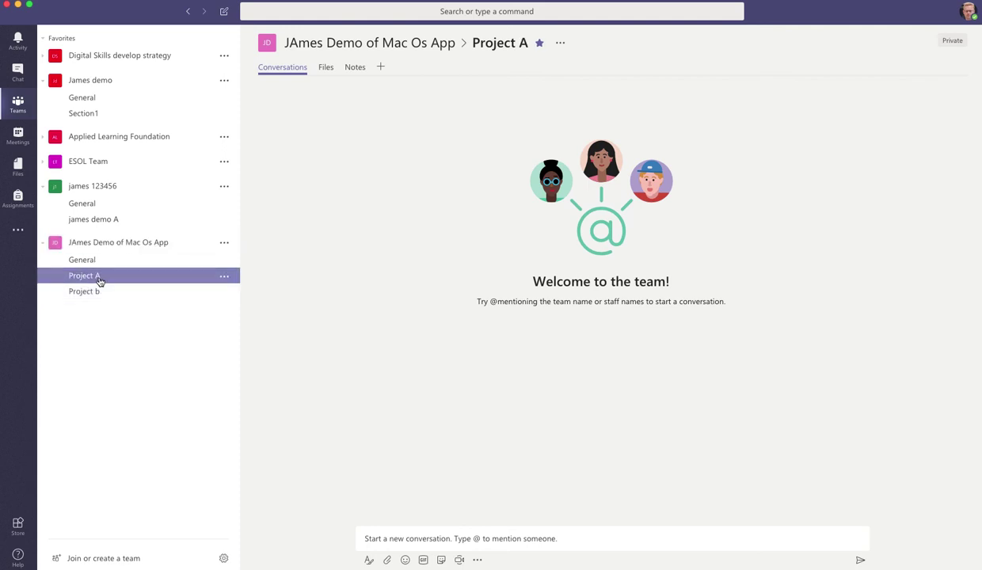
left_click(381, 68)
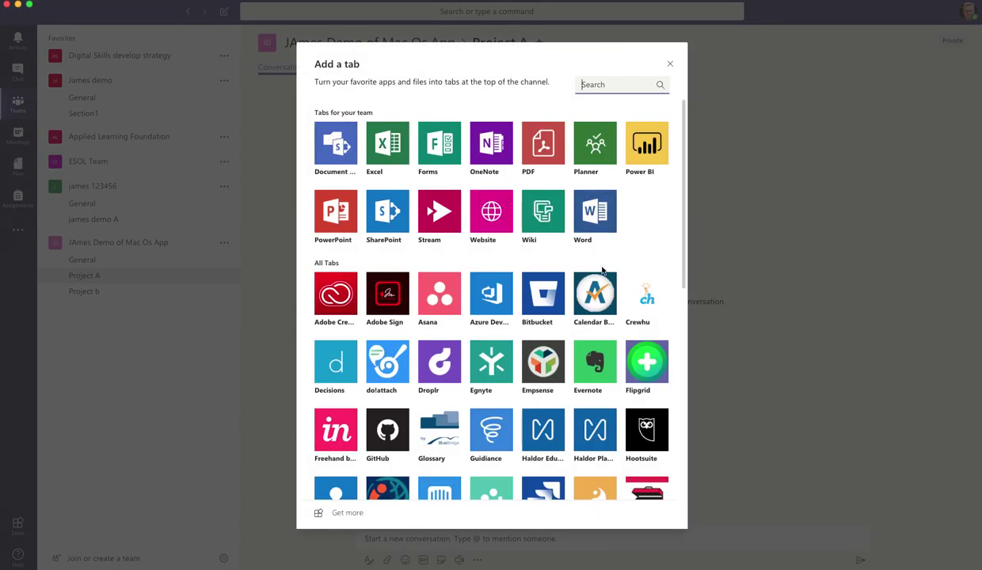
scroll(602, 271, "down", 1)
scroll(567, 244, "down", 3)
scroll(567, 244, "up", 3)
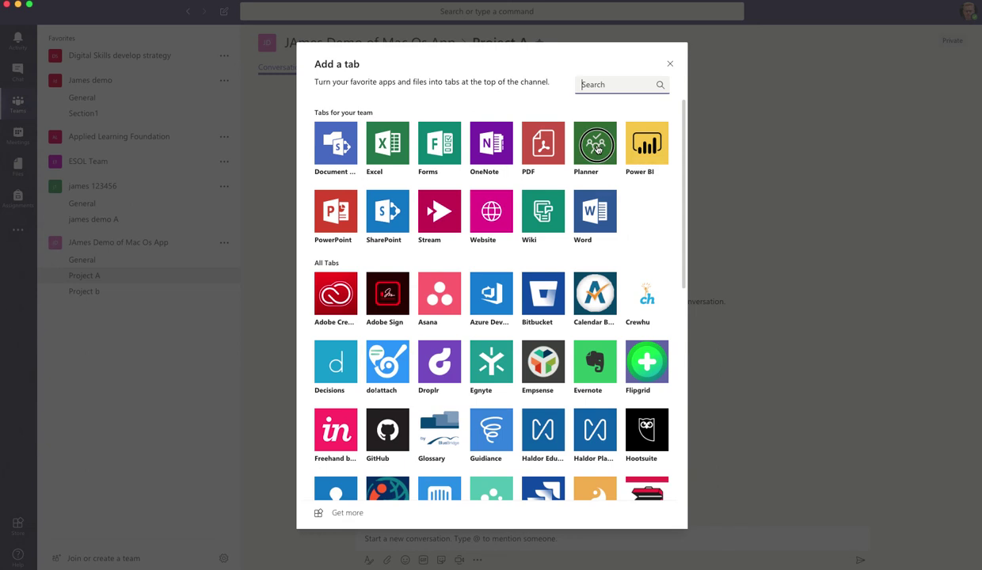
key("Escape")
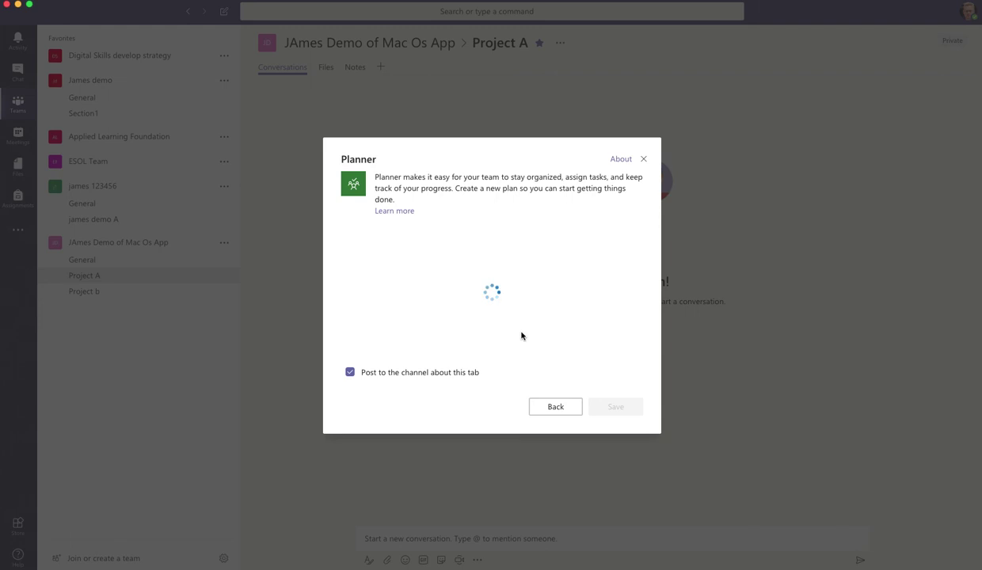
left_click(375, 269)
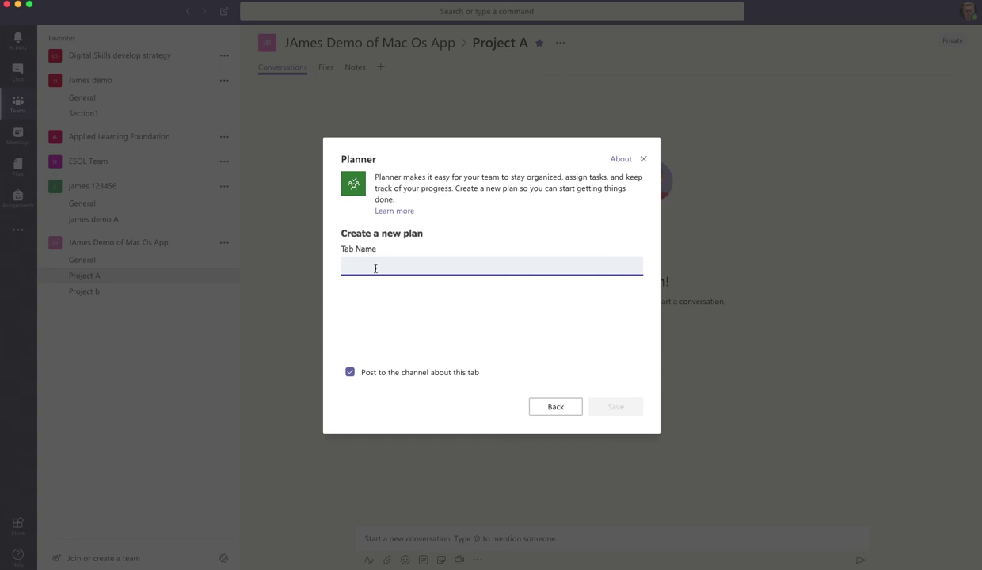
type("Pro")
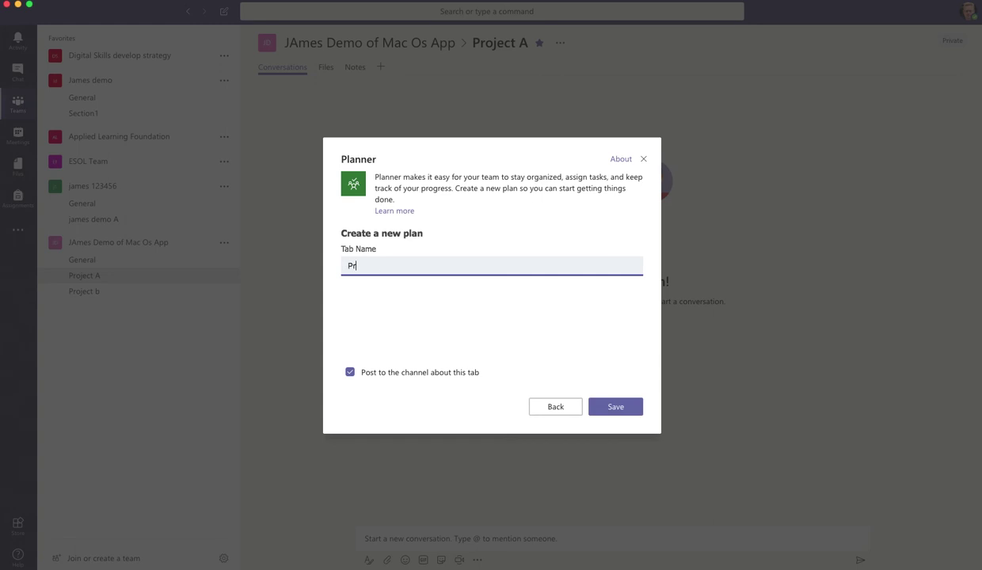
type("ject A")
left_click(622, 406)
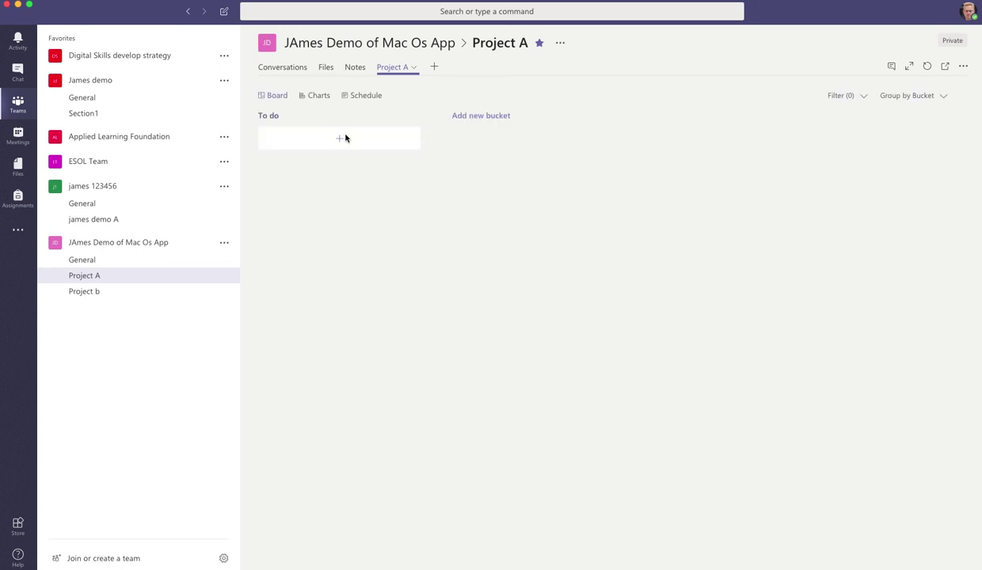
left_click(331, 141)
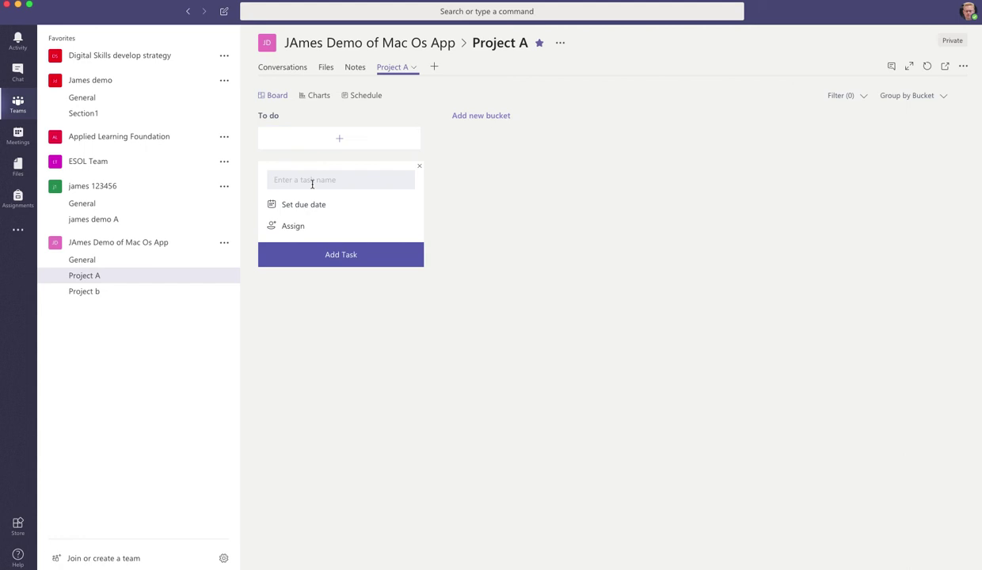
- Enter 'Task 1' as a new task in the To do bucket
type("Task 1")
- View the Project A channel's Notes page, then bring up its Files tab
left_click(354, 68)
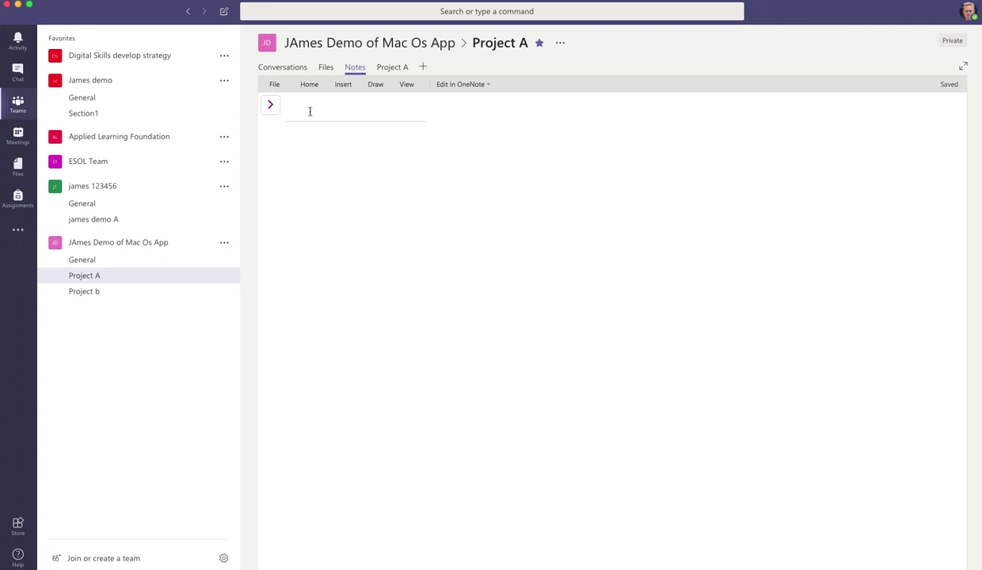
left_click(326, 68)
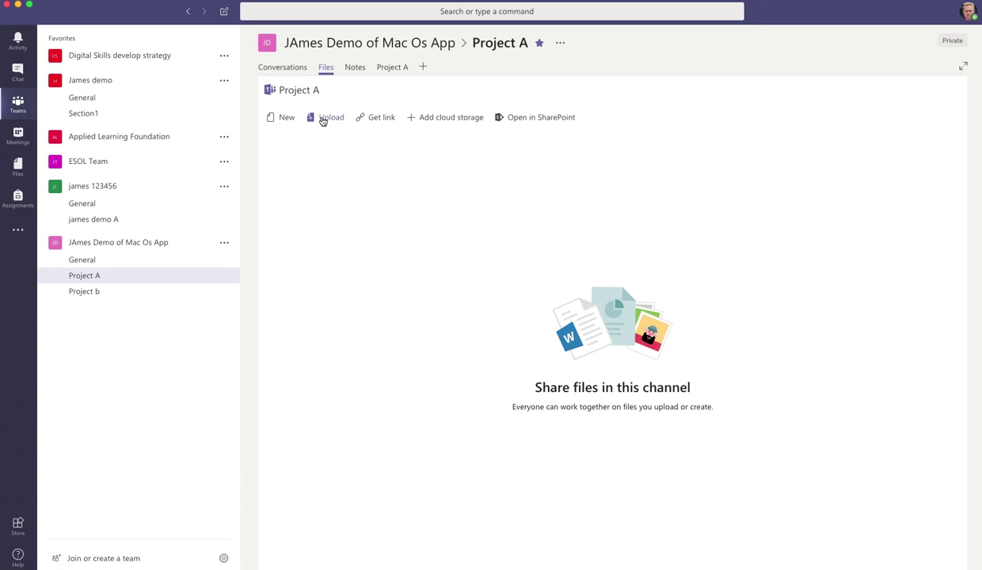
- Upload the image Ford GT 1.jpg into the Project A channel's files
left_click(323, 119)
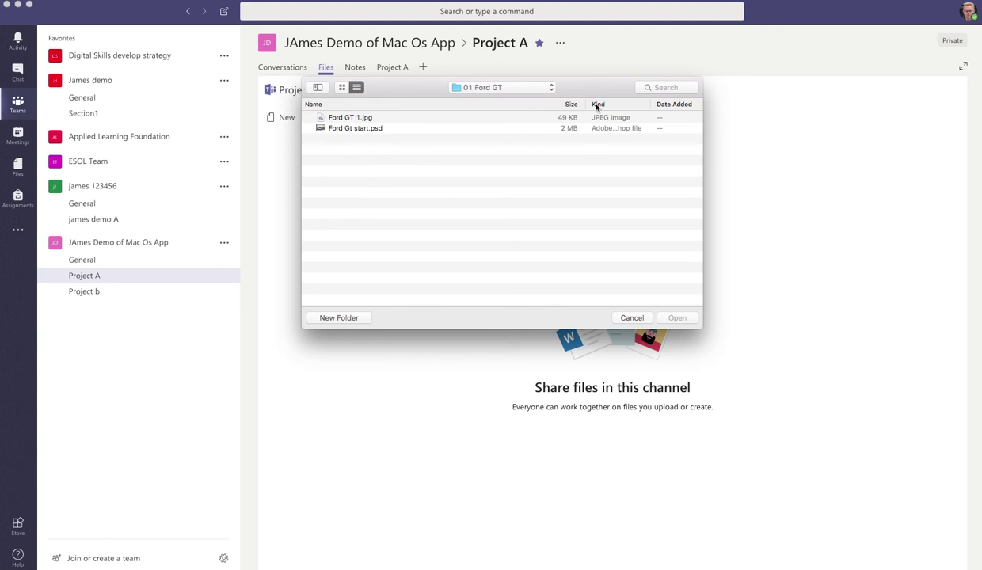
left_click(358, 117)
left_click(673, 320)
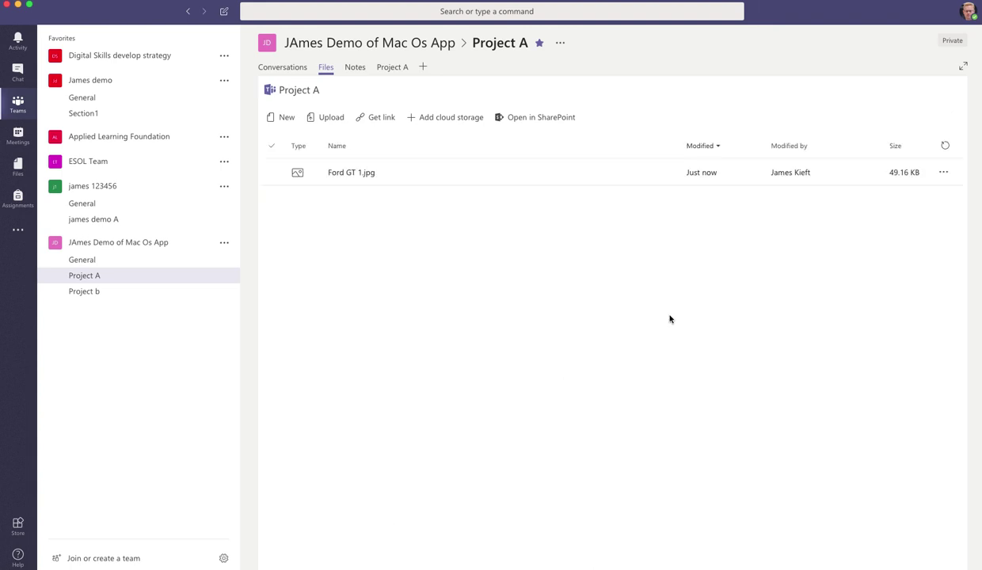
- Create a new PowerPoint presentation named 'James Demo' in the channel's files
left_click(287, 122)
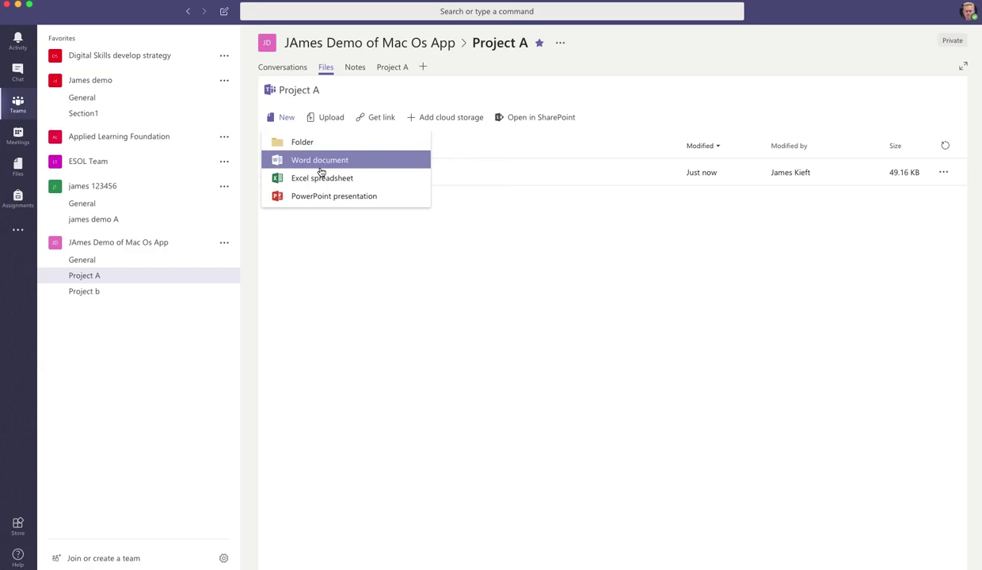
left_click(315, 199)
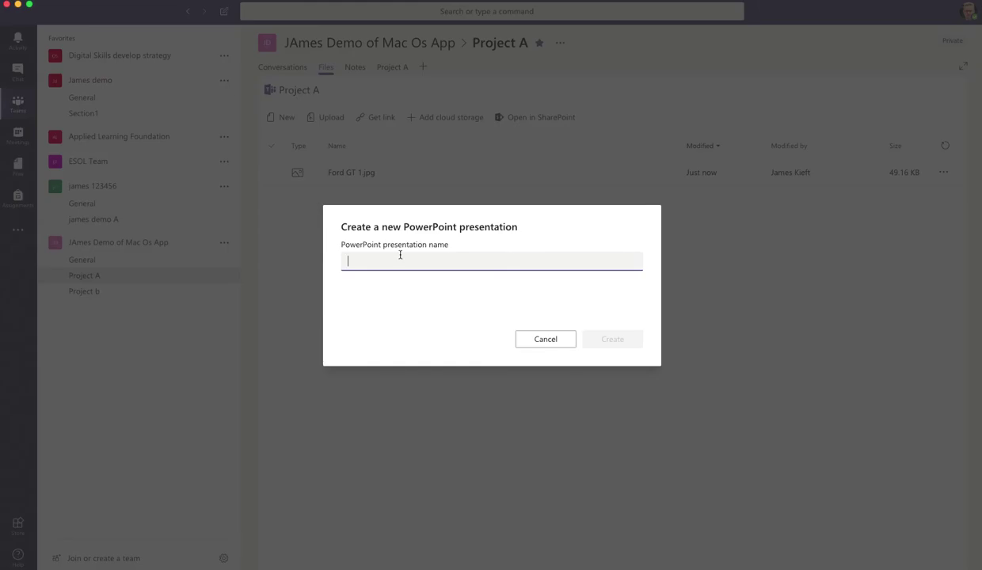
type("James Demo")
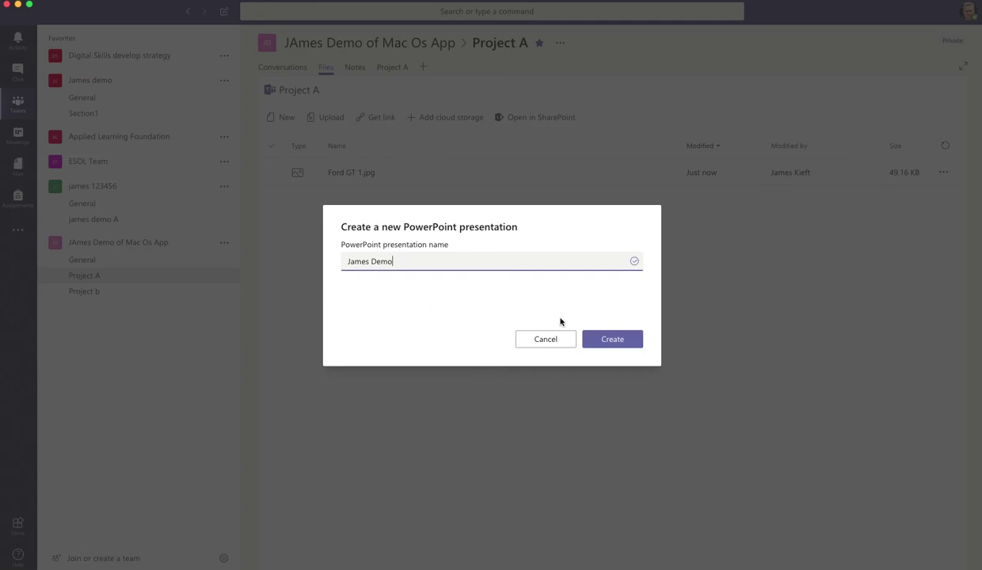
left_click(611, 342)
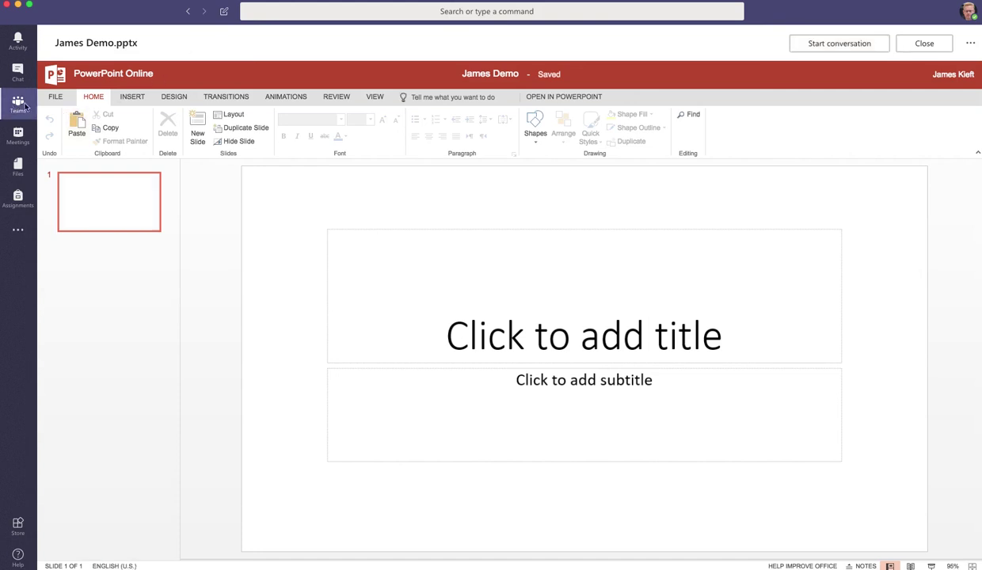
- Close the presentation editor and return to the Project A channel's Conversations
left_click(927, 45)
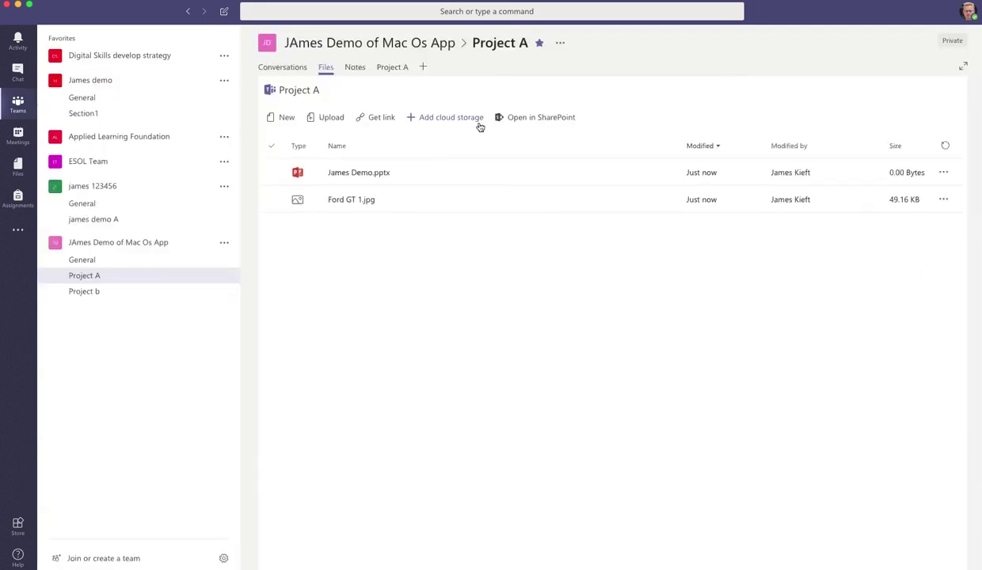
left_click(368, 175)
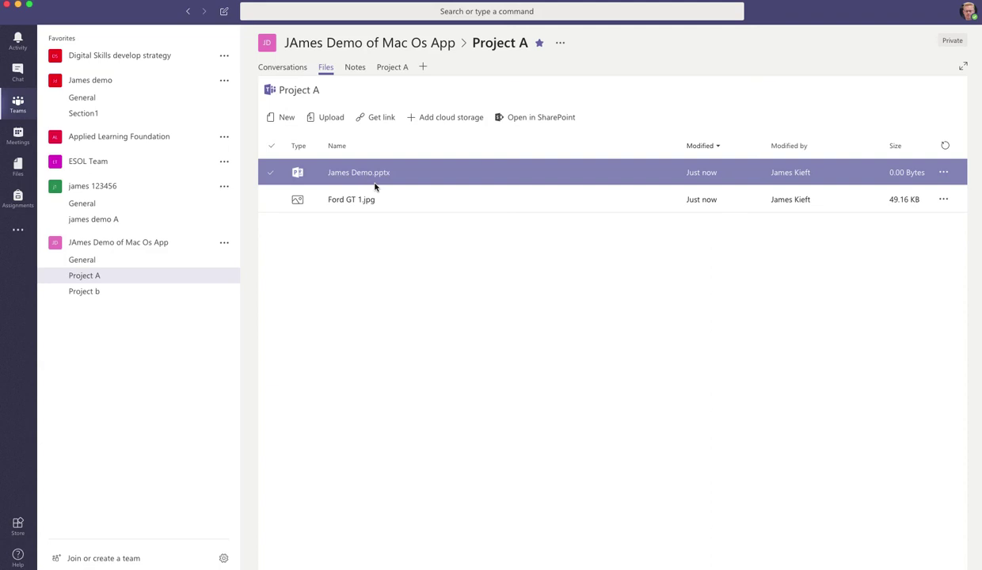
left_click(278, 69)
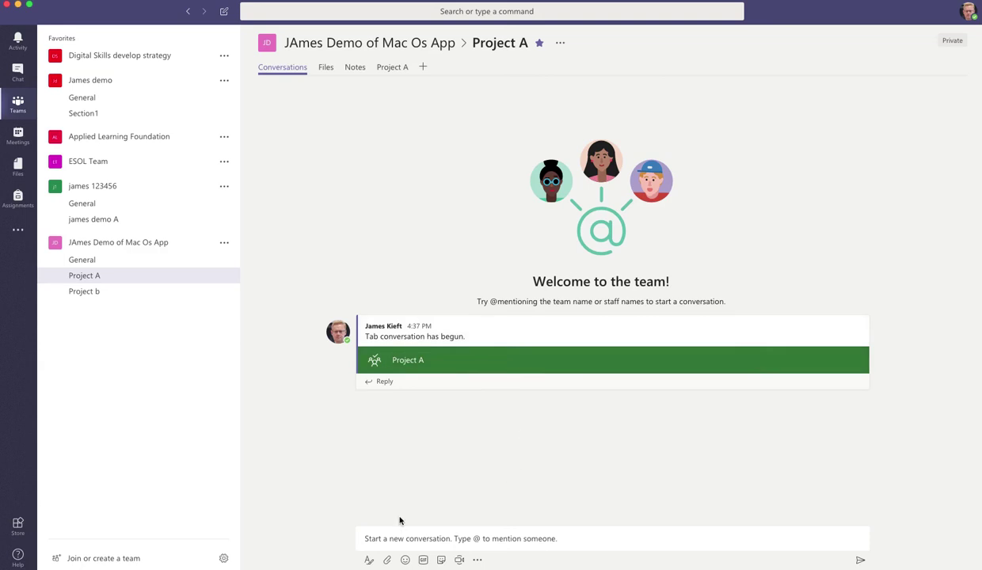
- Start a new Project A post, test-type 'Hello', clear it, and expand the full formatting editor
left_click(364, 533)
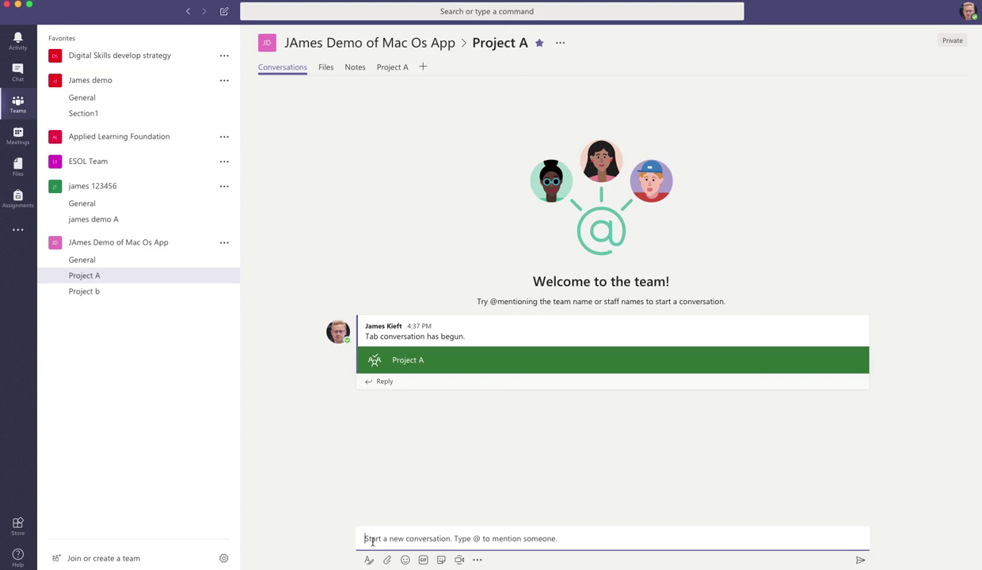
type("Hello")
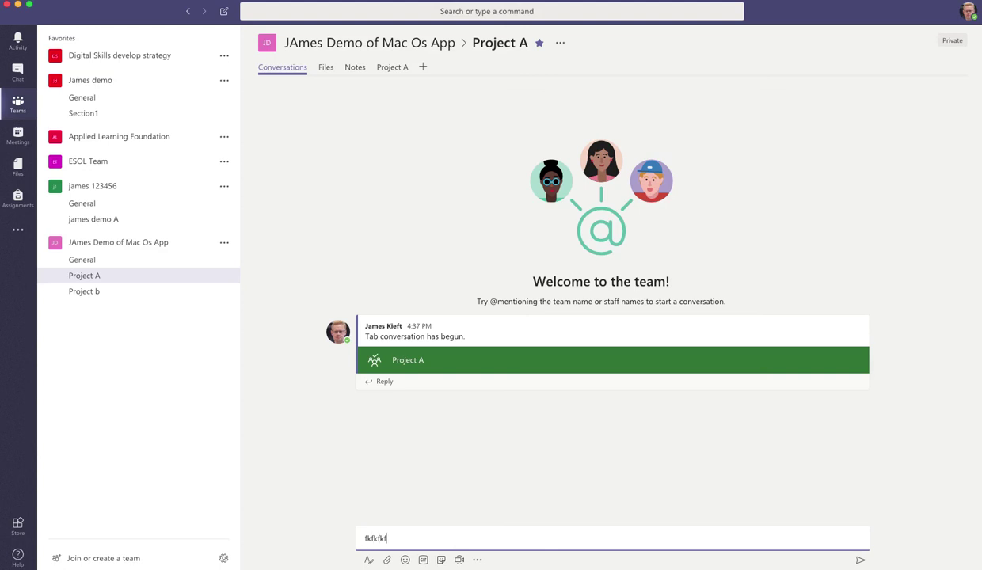
key("BackSpace")
key("BackSpace")
key("BackSpace")
key("BackSpace")
key("BackSpace")
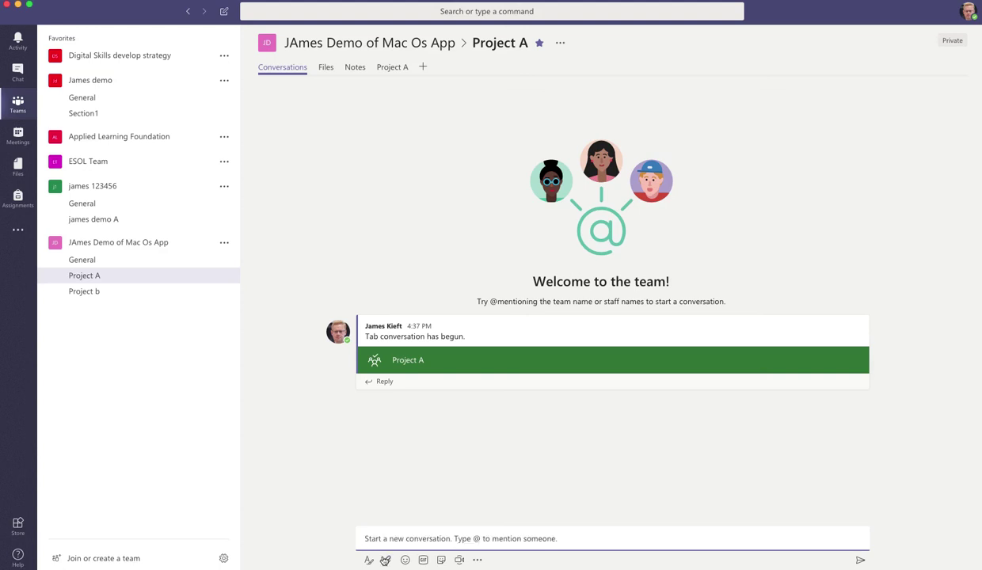
left_click(369, 560)
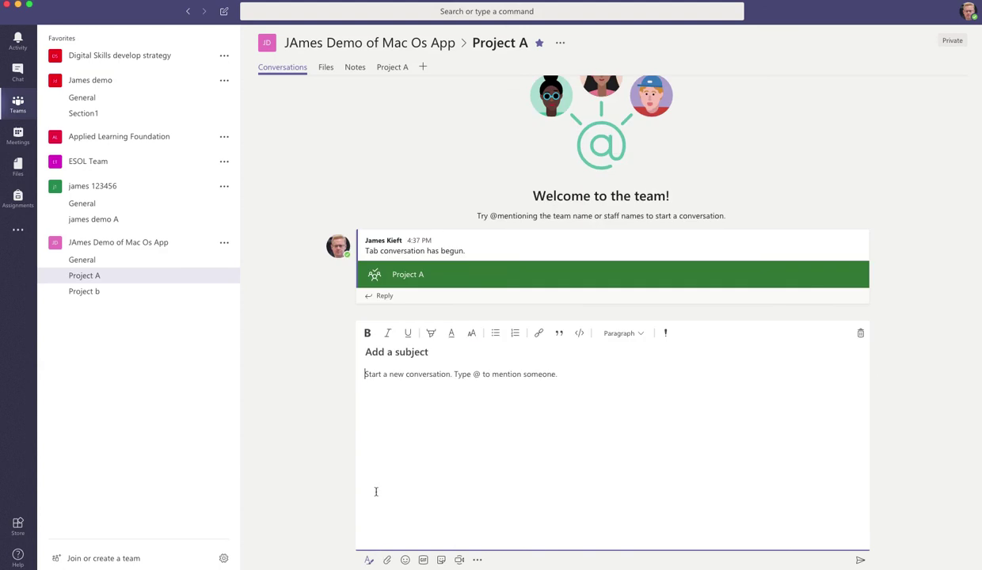
- Browse the emoji, GIF and sticker pickers, then return to the message
left_click(405, 560)
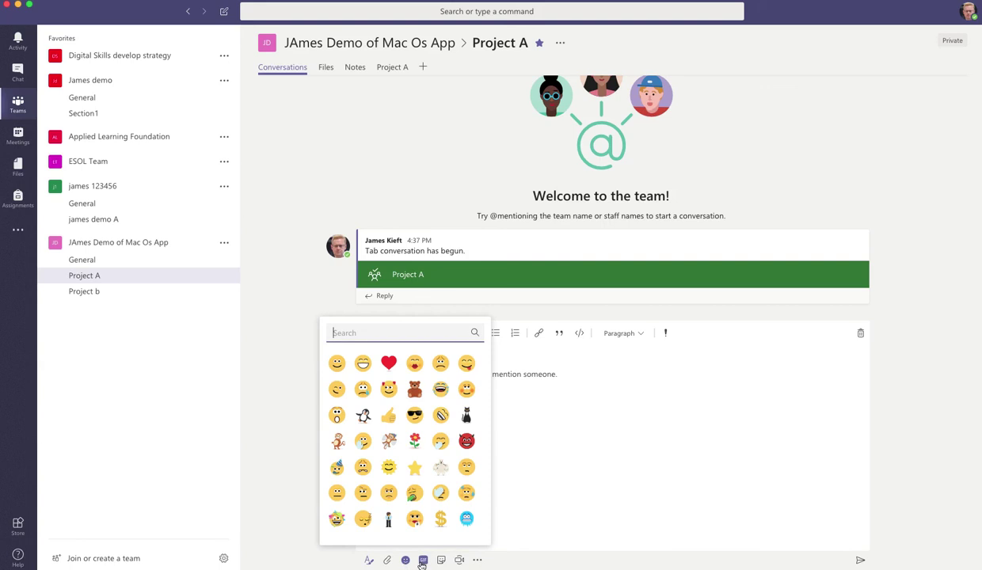
left_click(424, 560)
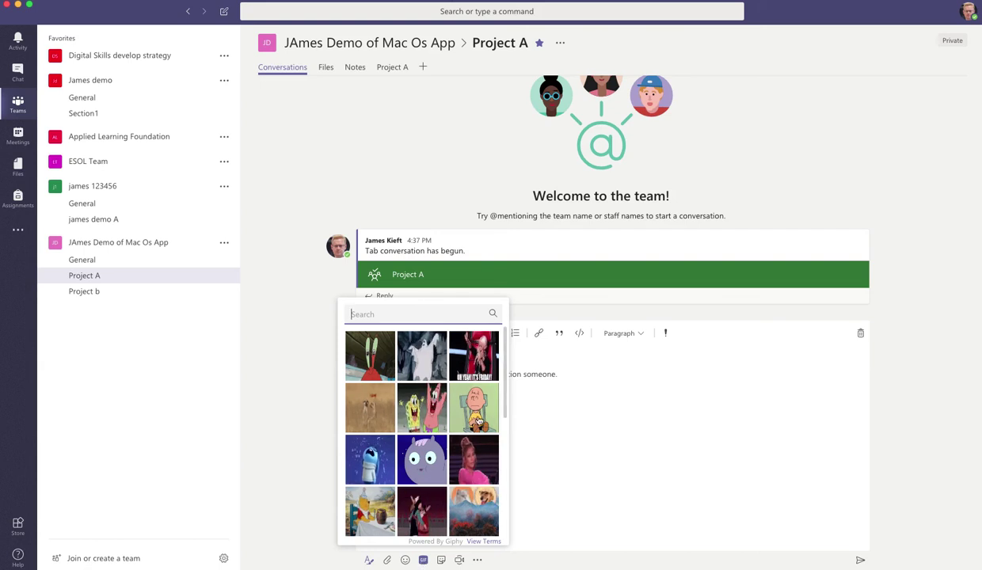
left_click(442, 561)
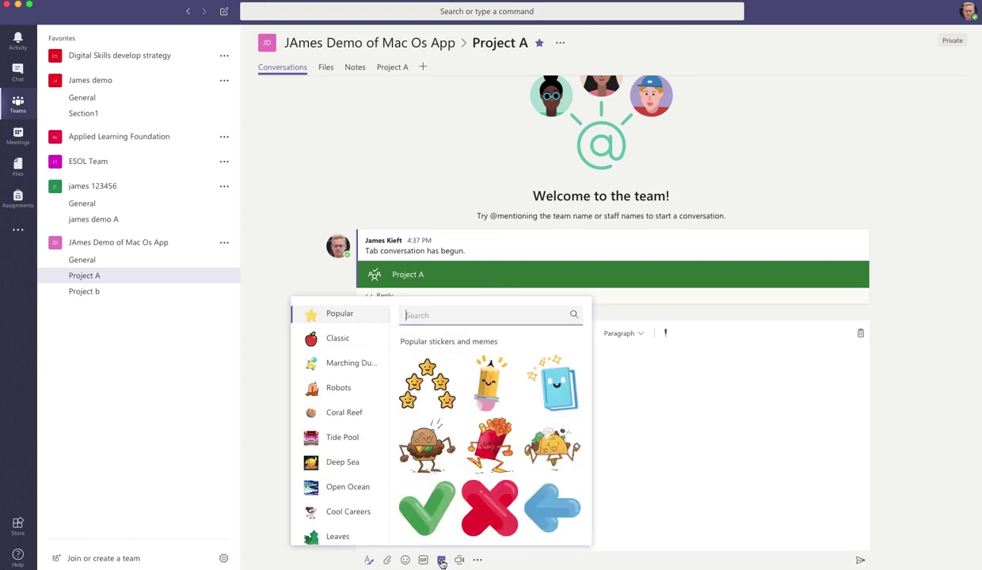
left_click(620, 397)
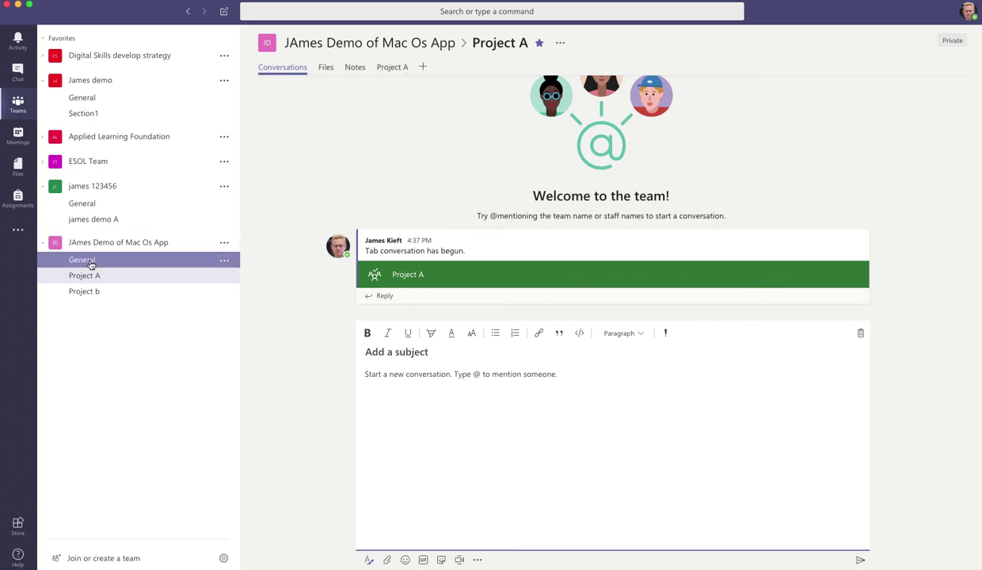
- Open the team's settings under Manage team and generate a team join code
left_click(225, 243)
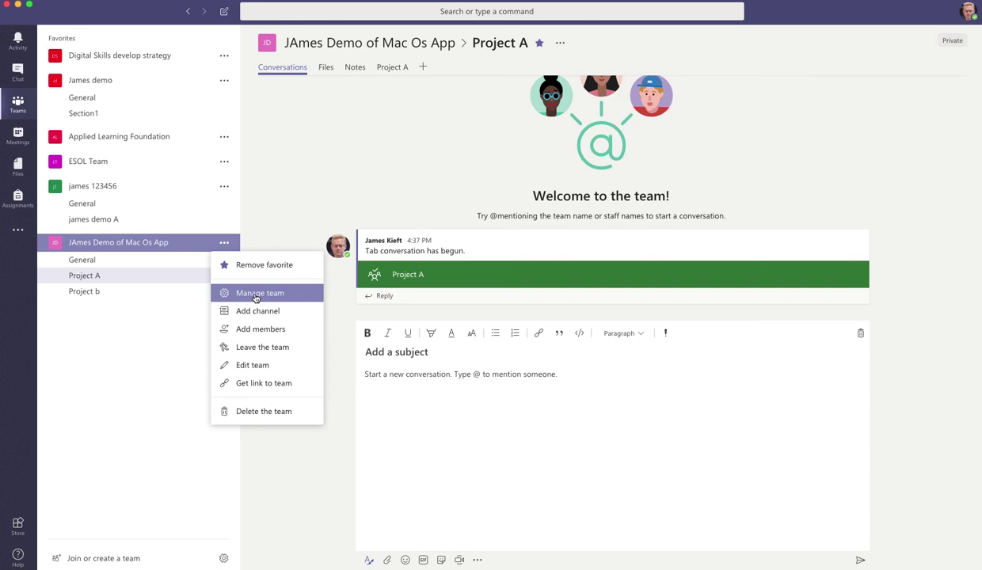
left_click(255, 294)
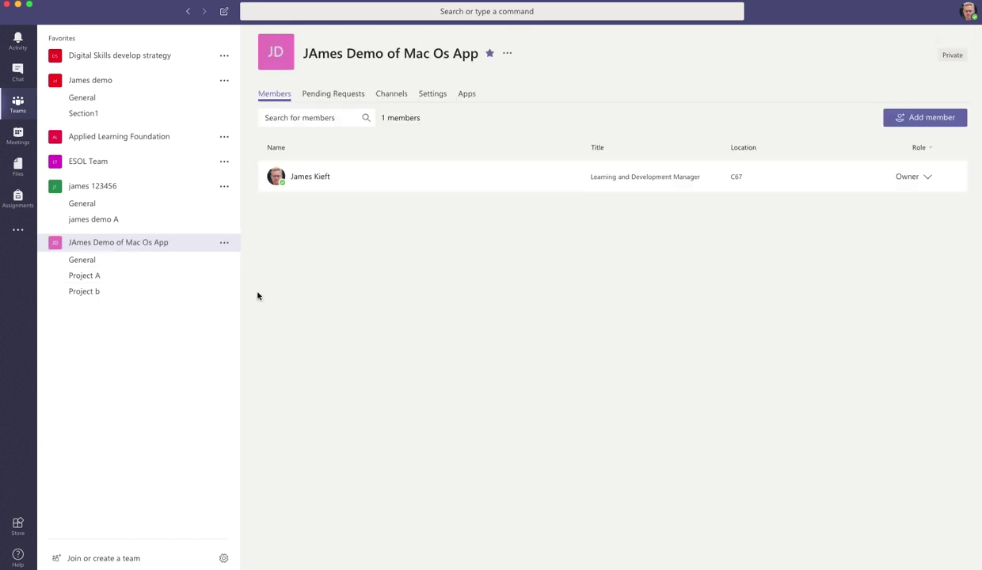
left_click(435, 95)
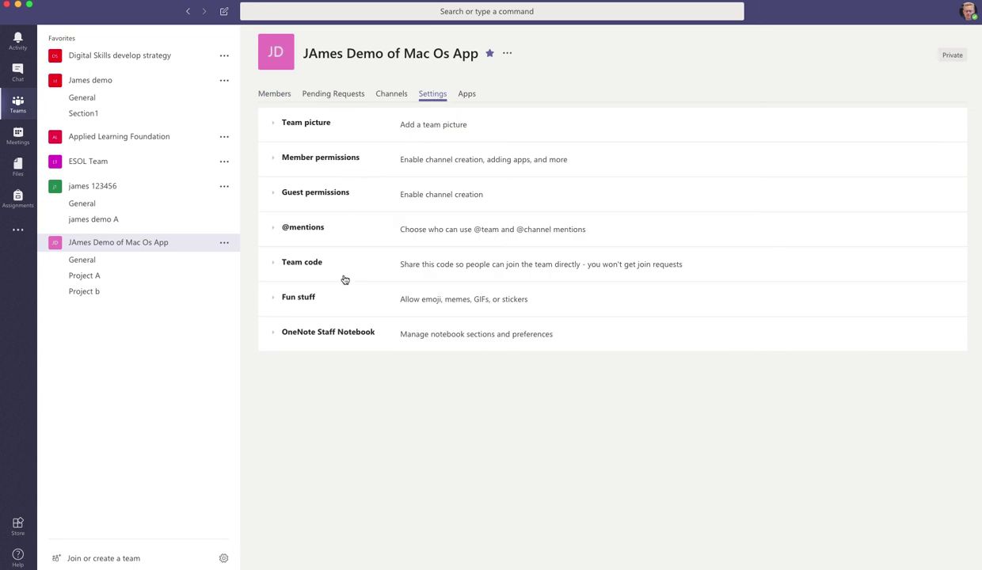
left_click(305, 267)
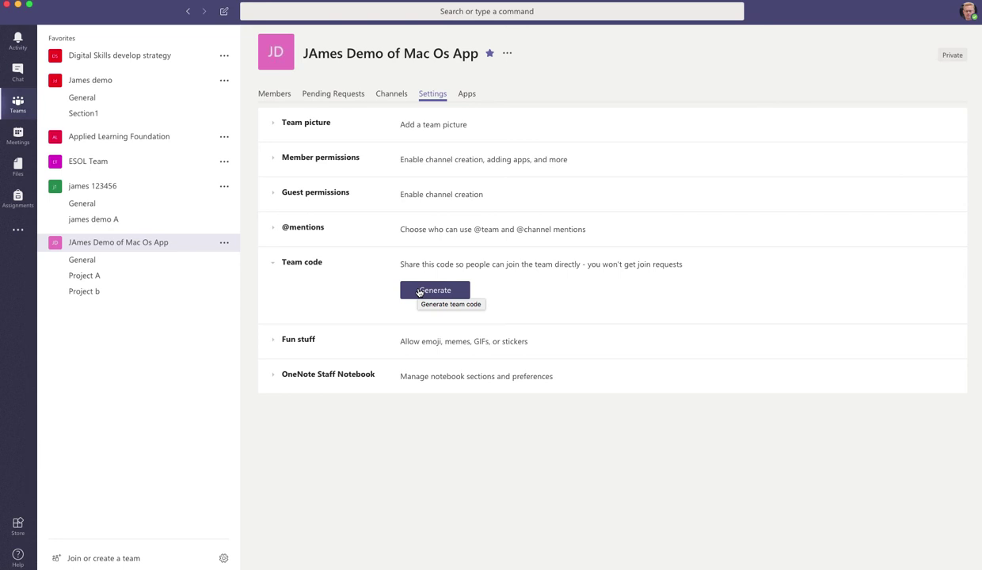
left_click(419, 292)
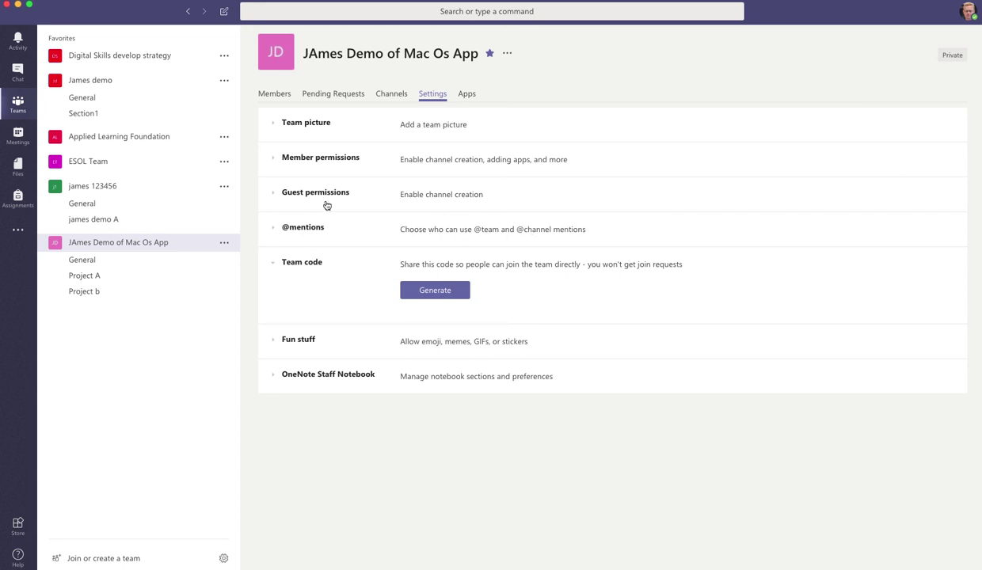
- Review the member permissions, all allowed, then view the channels General, Project A and Project b
left_click(328, 160)
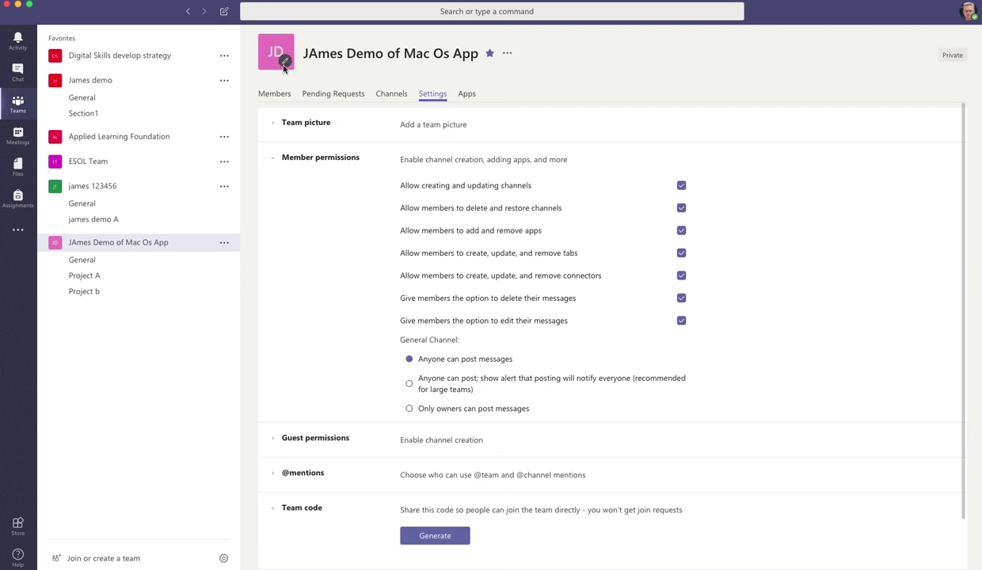
mouse_move(289, 55)
left_click(391, 98)
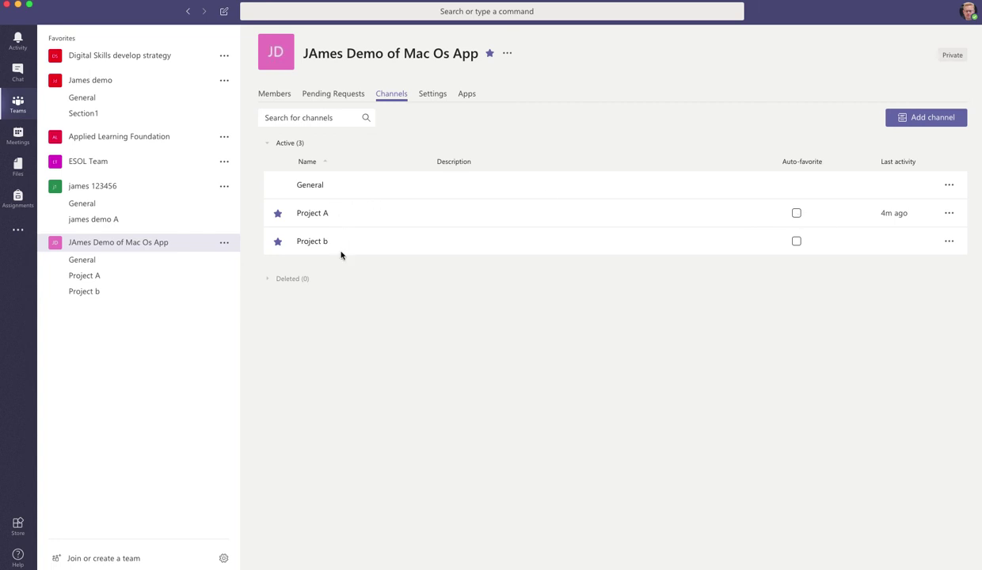
- Confirm there are no pending join requests, then view the Members list with its single Owner
left_click(334, 97)
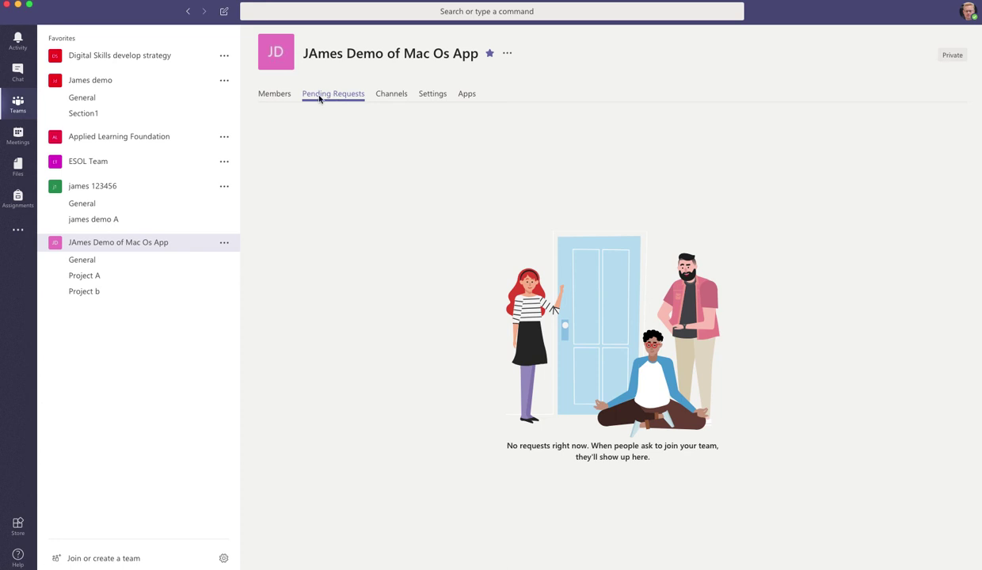
left_click(274, 96)
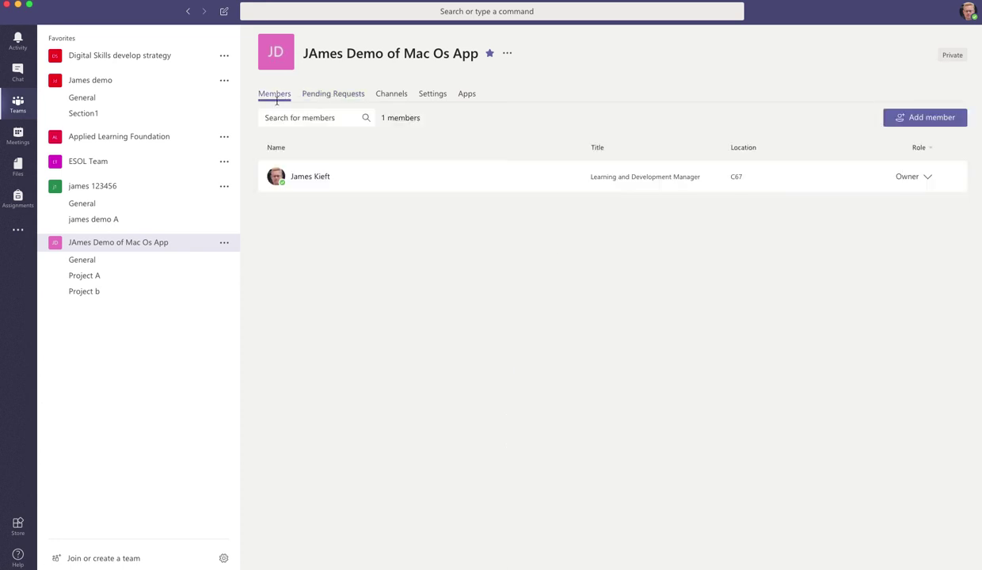